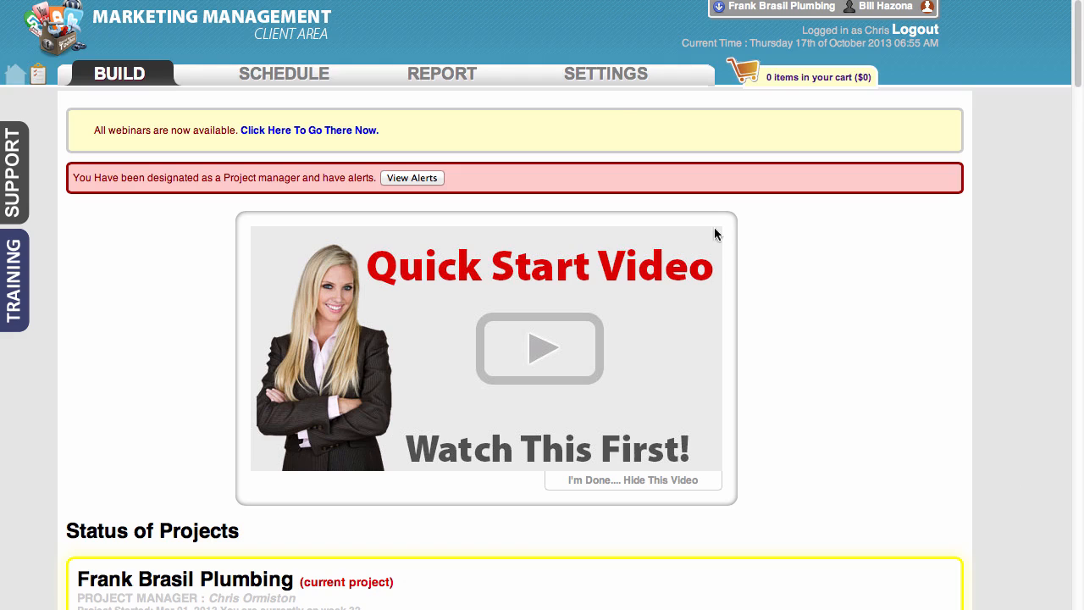
- Open the user manager and look over the current user's profile, logo, alert and project permission settings
mouse_move(619, 83)
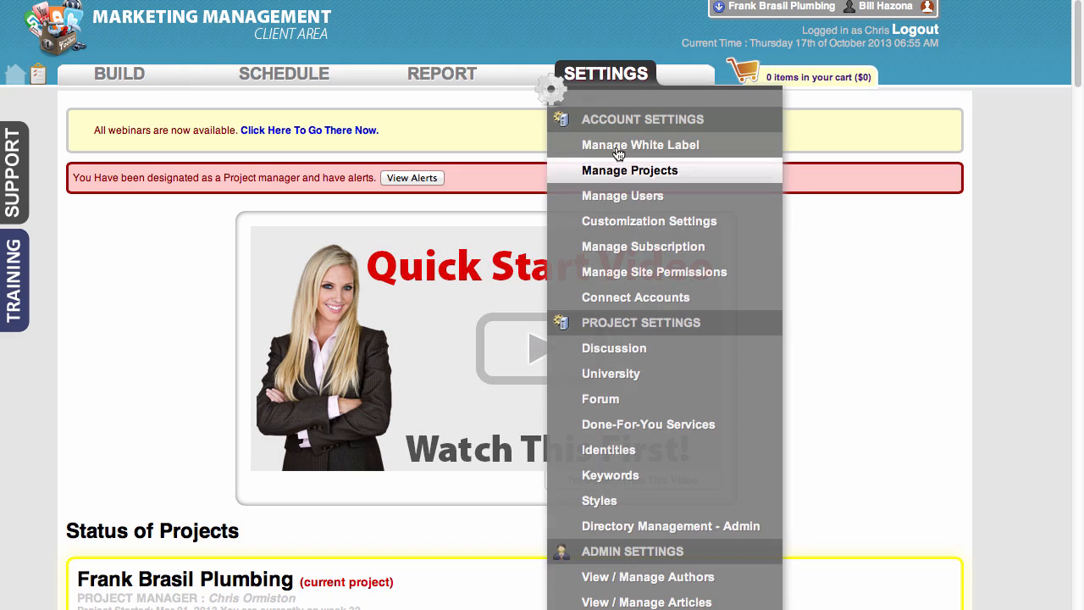
left_click(646, 199)
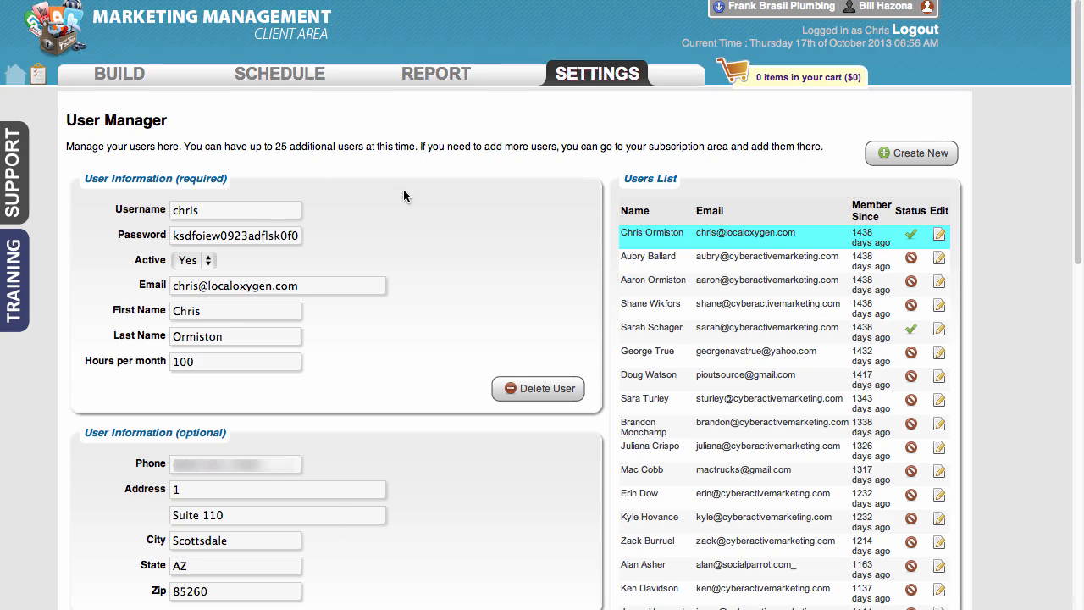
scroll(404, 189, "down", 10)
scroll(422, 387, "up", 8)
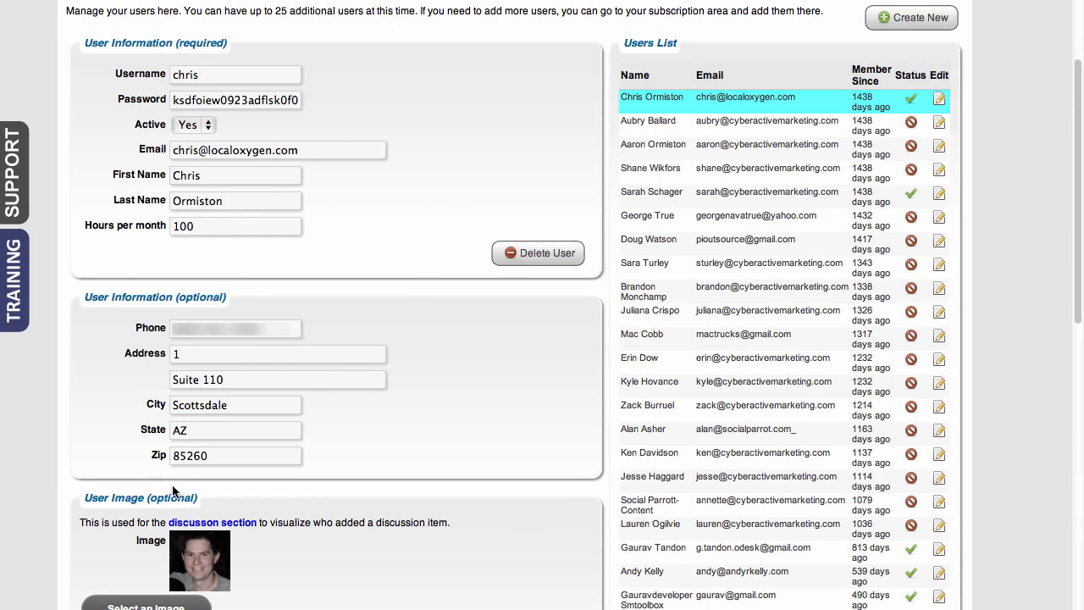
scroll(595, 339, "down", 10)
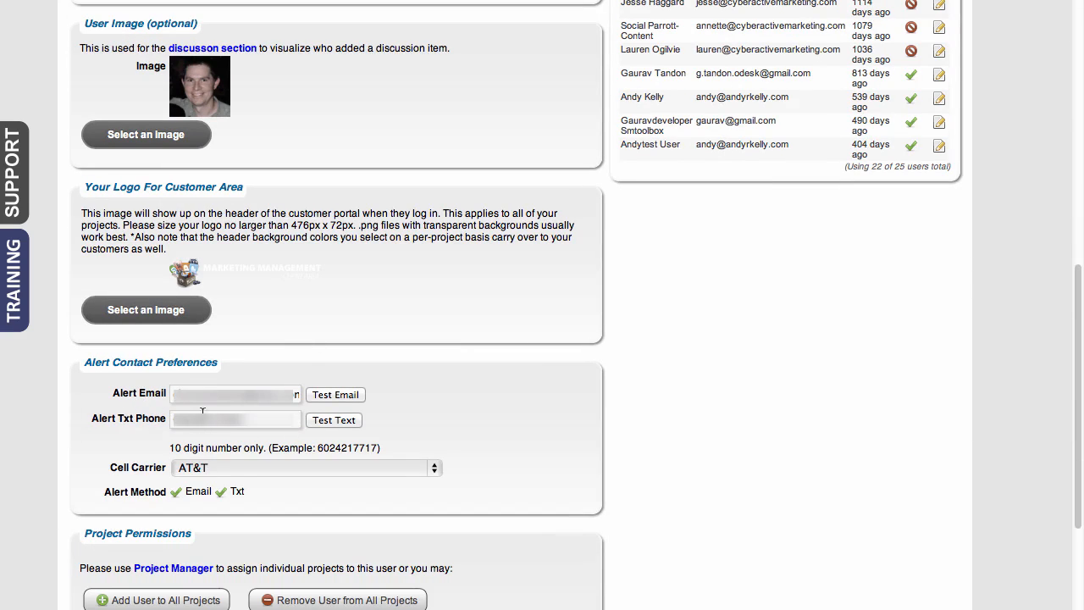
scroll(425, 421, "up", 10)
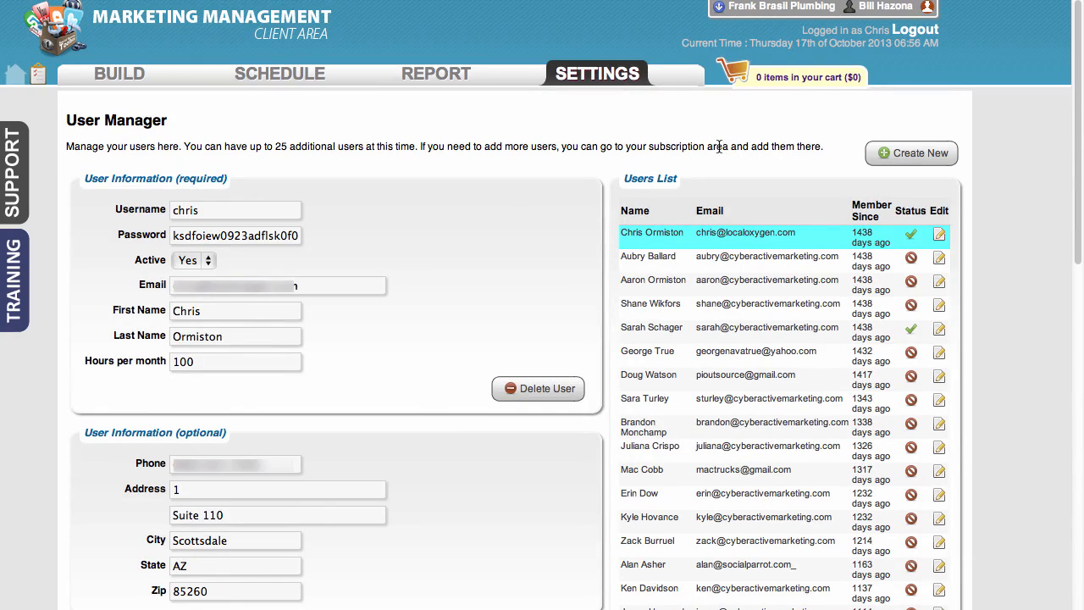
- Create a new user, entering the person's first name, last name and e-mail address
left_click(917, 153)
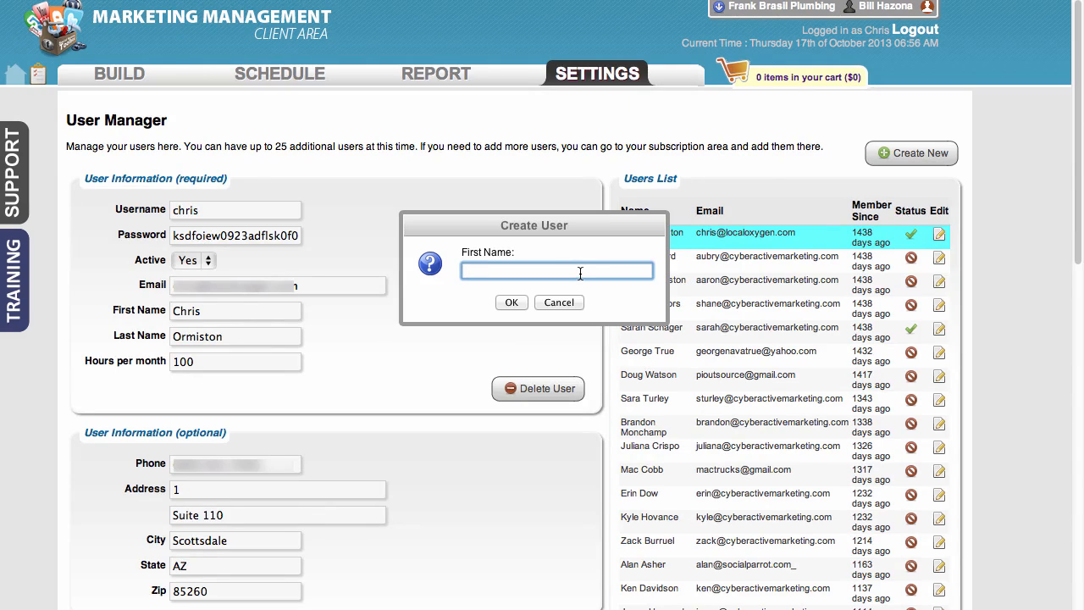
left_click(522, 303)
left_click(509, 303)
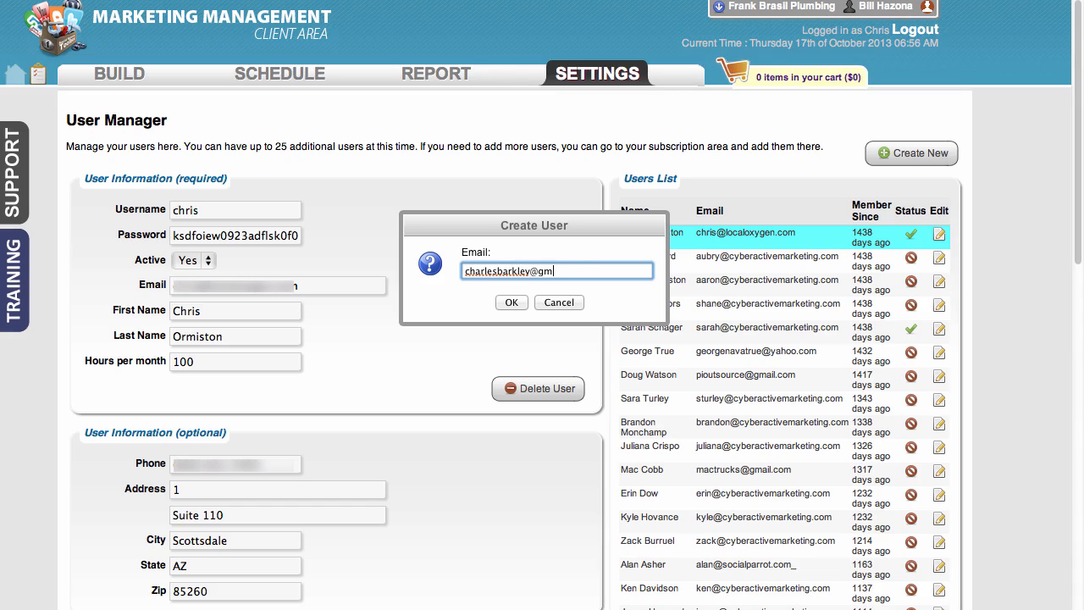
left_click(513, 302)
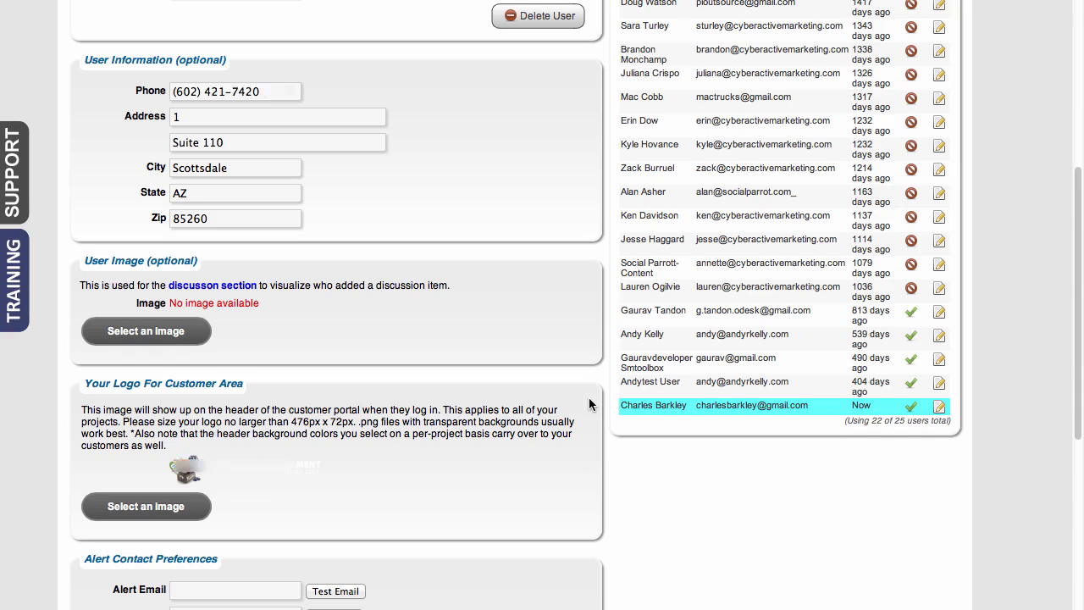
- Review the new user's login details, optional information, alert contact preferences, cell carrier choices, project permissions and user capabilities
scroll(590, 404, "up", 5)
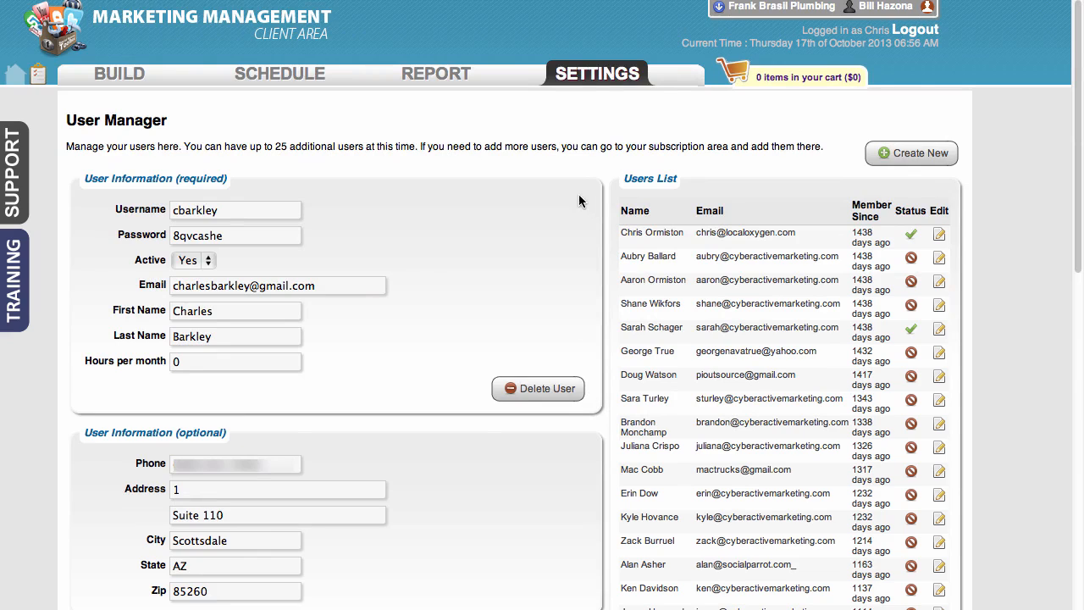
mouse_move(594, 78)
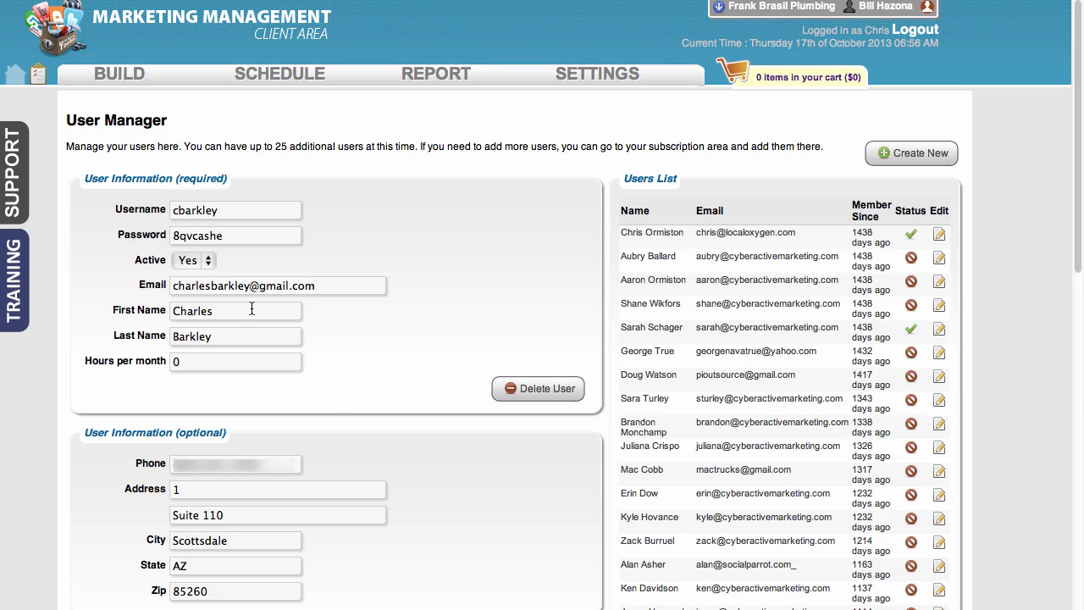
scroll(333, 412, "down", 5)
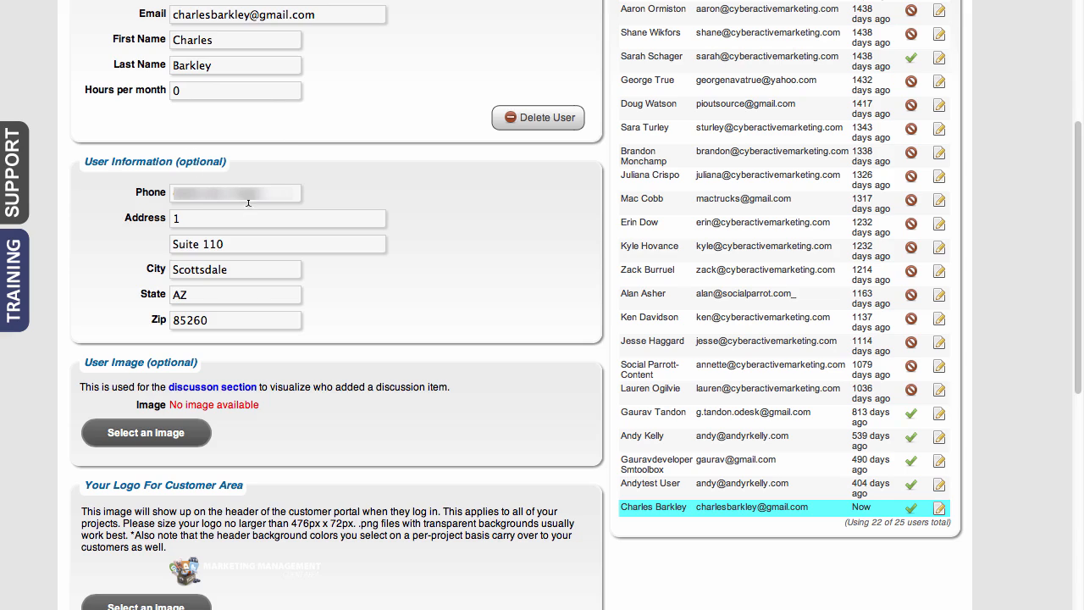
scroll(335, 349, "down", 8)
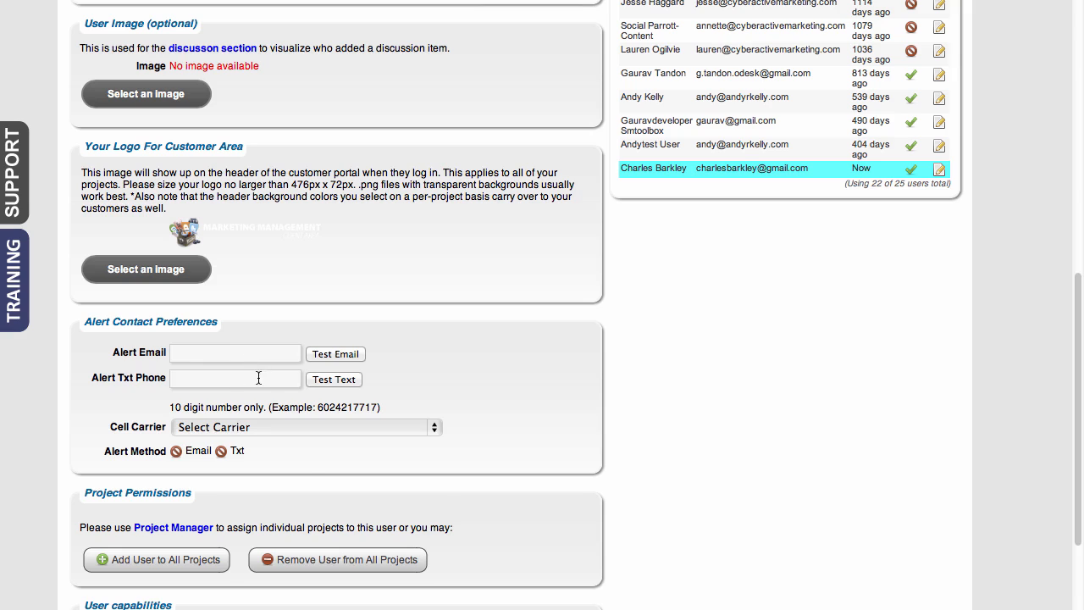
left_click(315, 429)
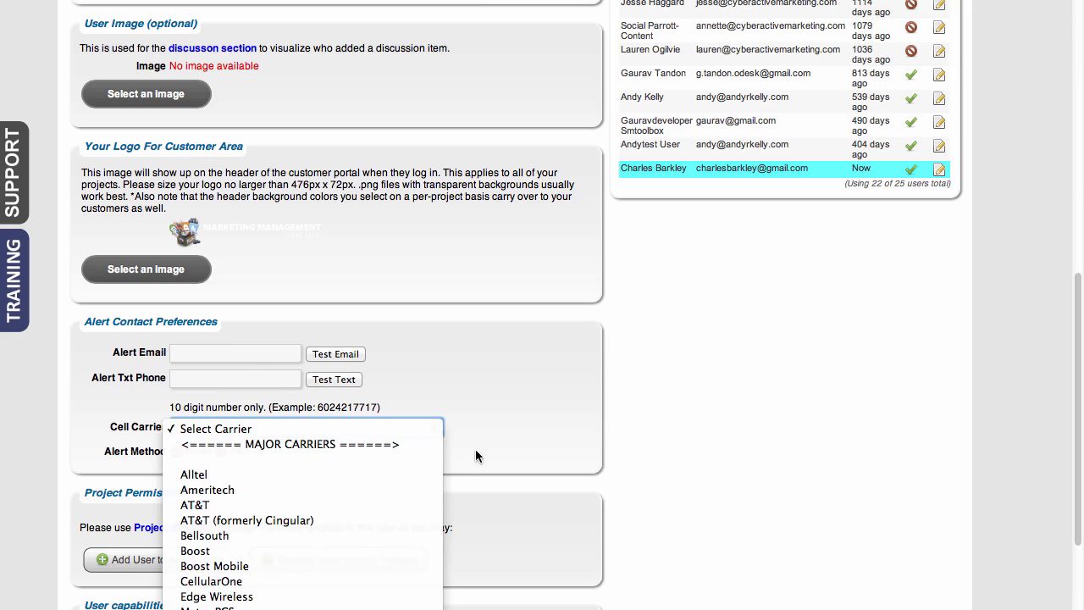
left_click(520, 393)
left_click(236, 378)
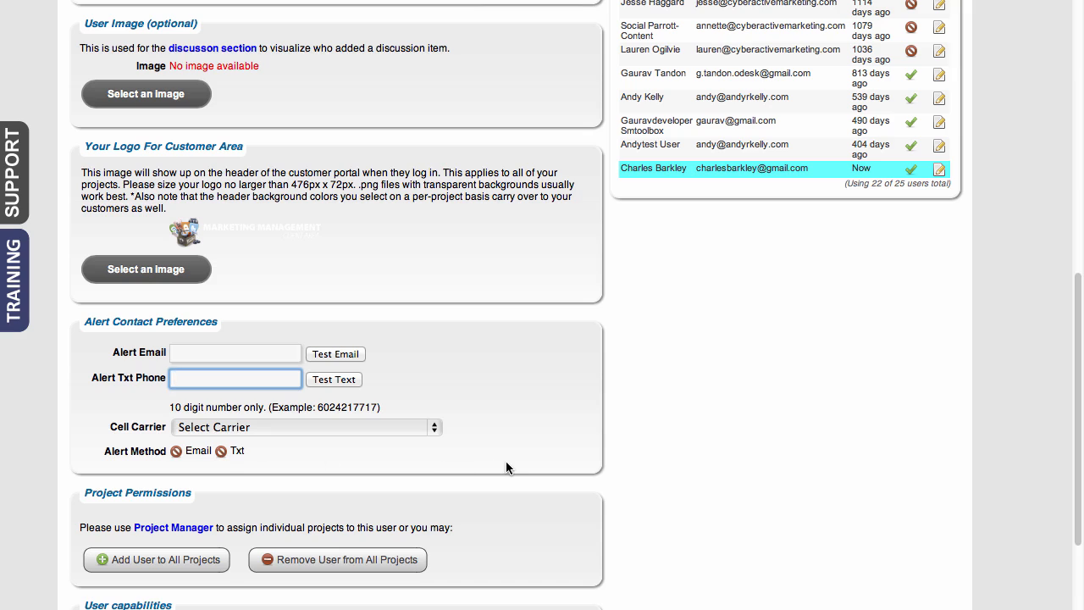
scroll(506, 462, "down", 4)
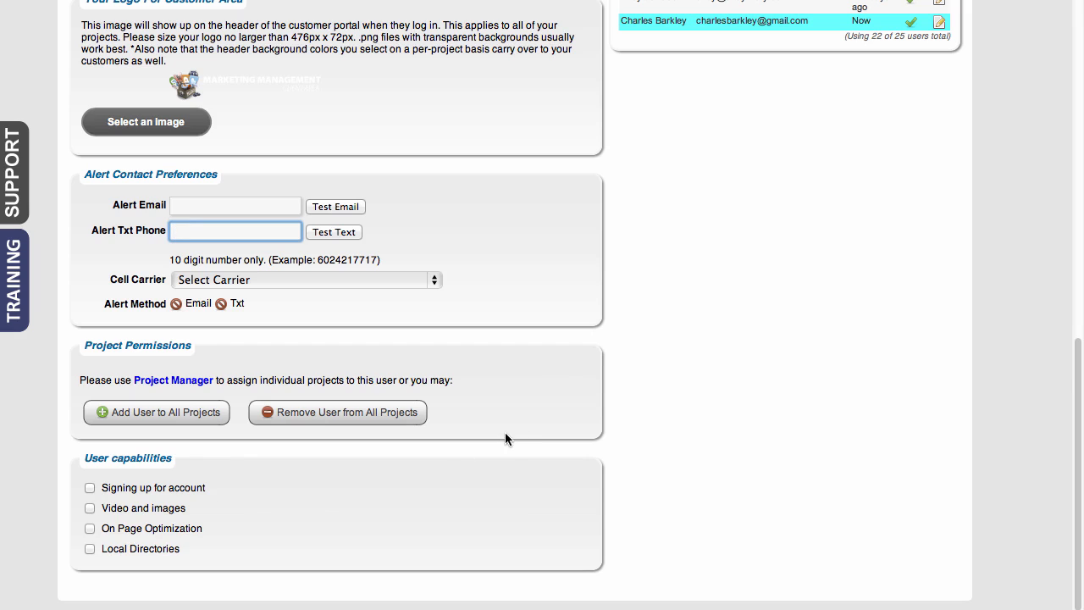
scroll(564, 373, "up", 10)
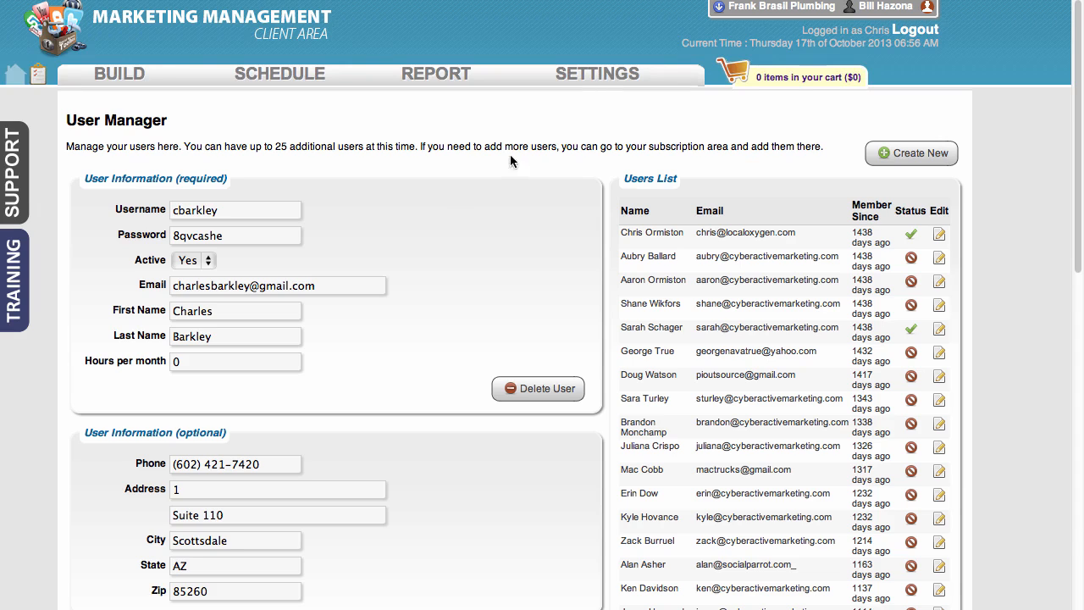
- Open the site permissions page and look over the Default group's members and allowed site areas
mouse_move(592, 83)
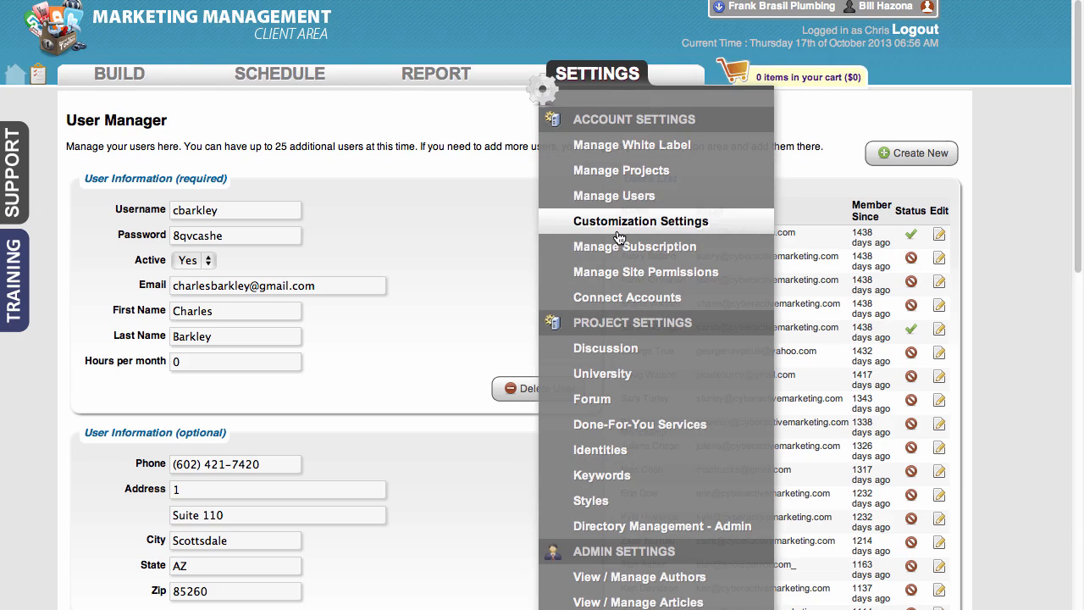
left_click(647, 276)
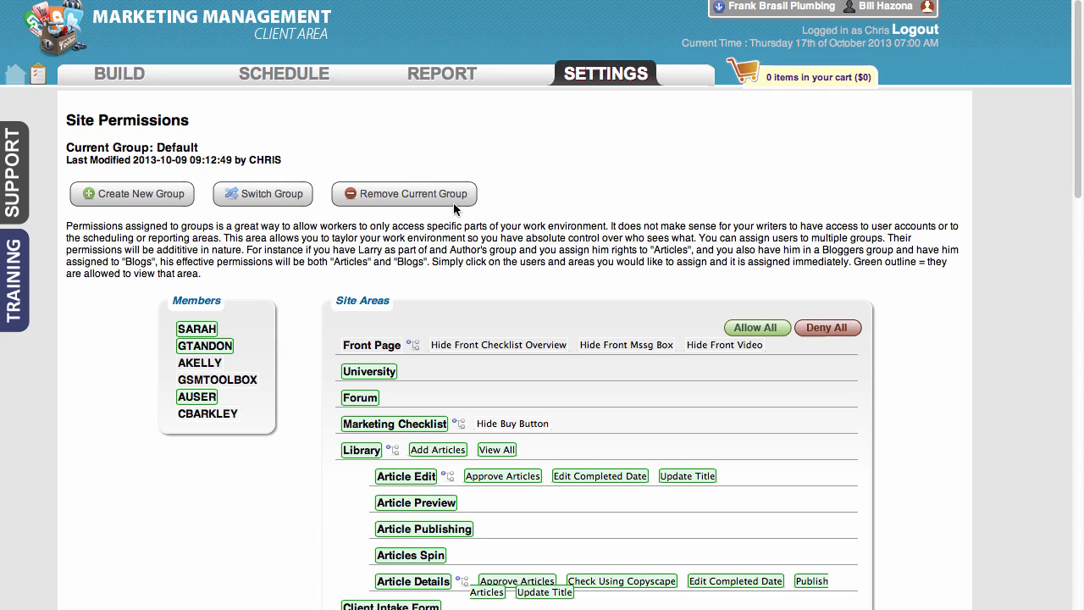
double_click(178, 147)
scroll(449, 279, "down", 2)
scroll(454, 292, "down", 4)
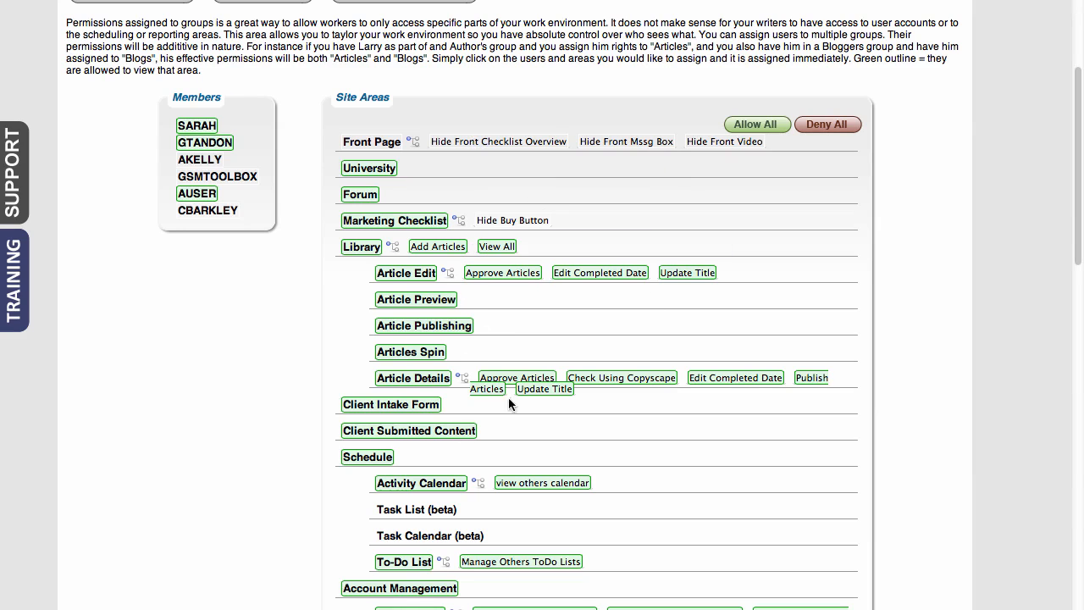
scroll(504, 405, "down", 6)
scroll(500, 406, "up", 12)
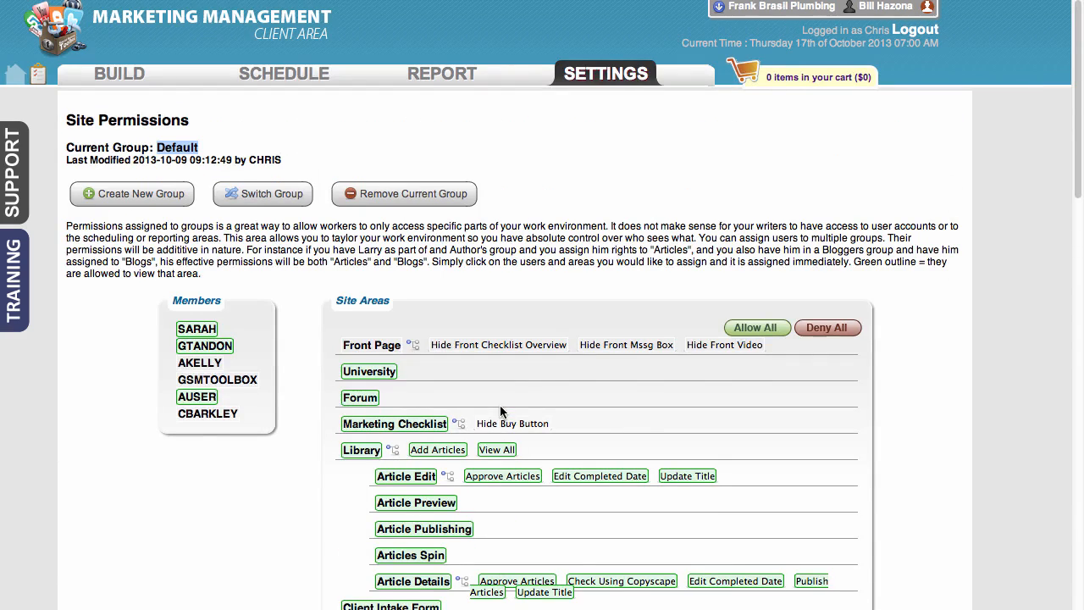
- Toggle the Default group's access to the University and Forum areas off and back on
left_click(370, 373)
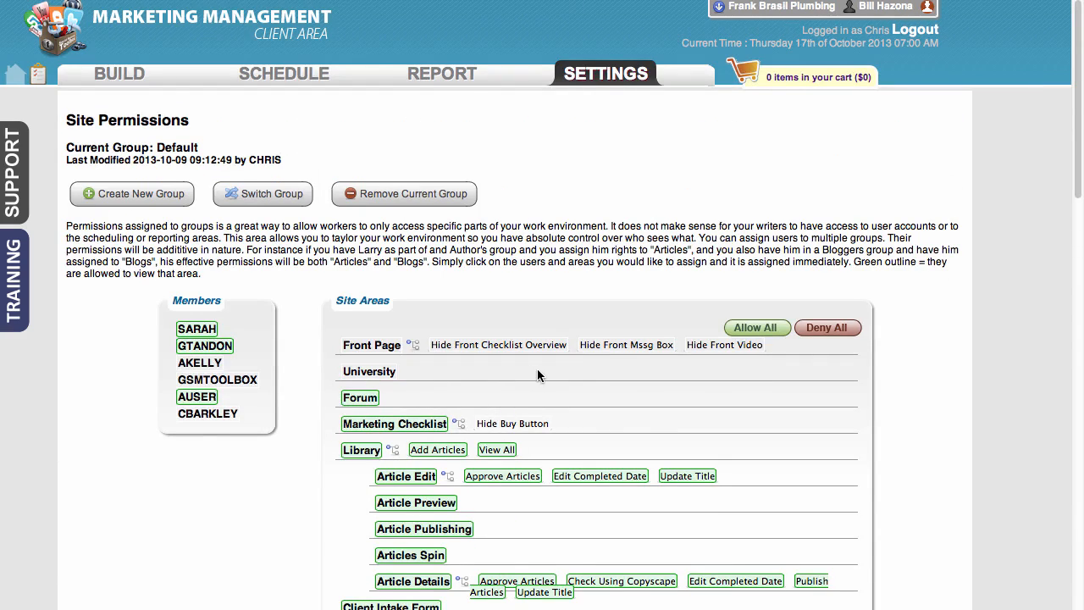
left_click(371, 403)
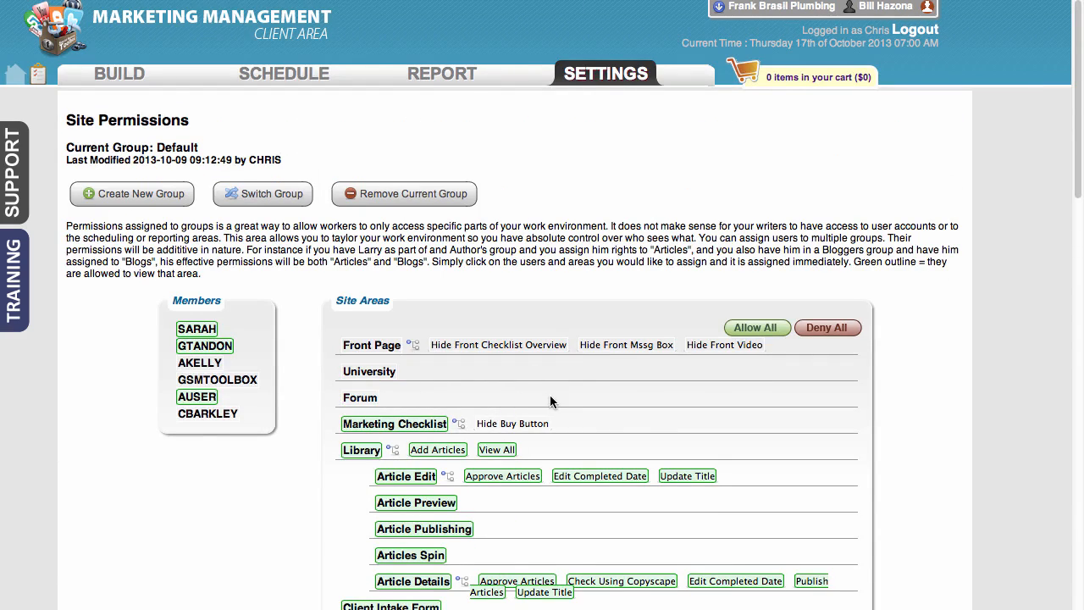
left_click(371, 402)
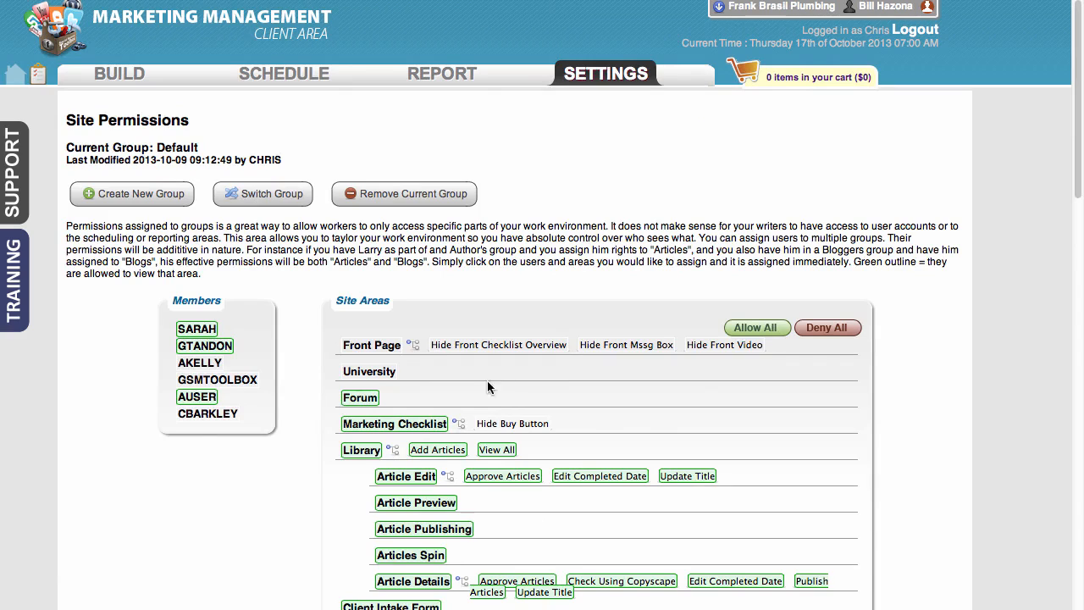
left_click(372, 376)
- Switch the site permissions to the group named test group
left_click(246, 199)
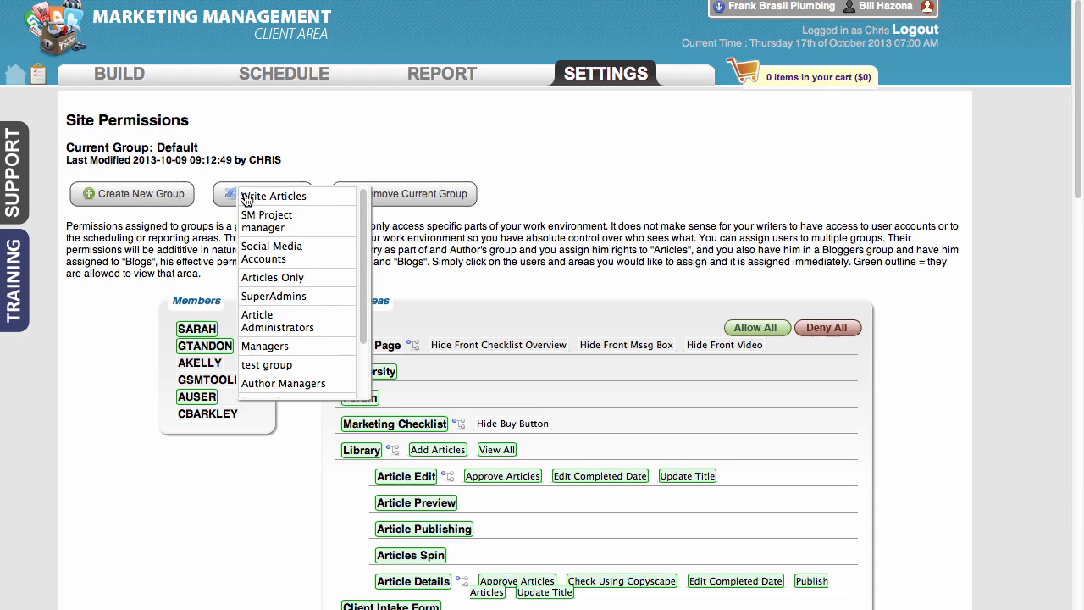
left_click(287, 364)
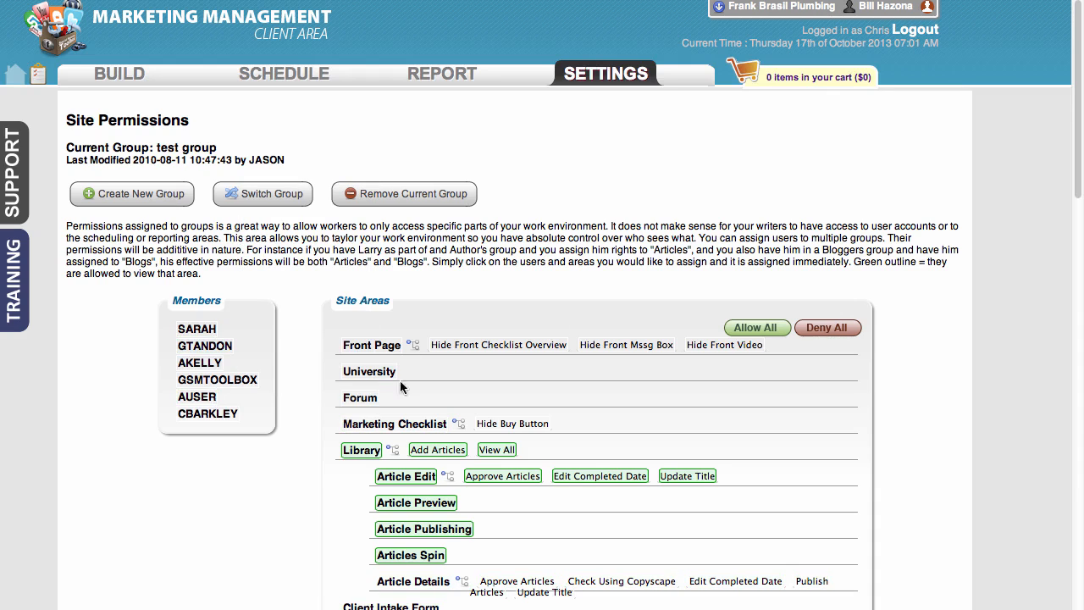
- Examine which site areas the test group may access, from Library and Schedule through Account Management, Reports and Project Settings
scroll(606, 390, "down", 5)
scroll(606, 390, "down", 8)
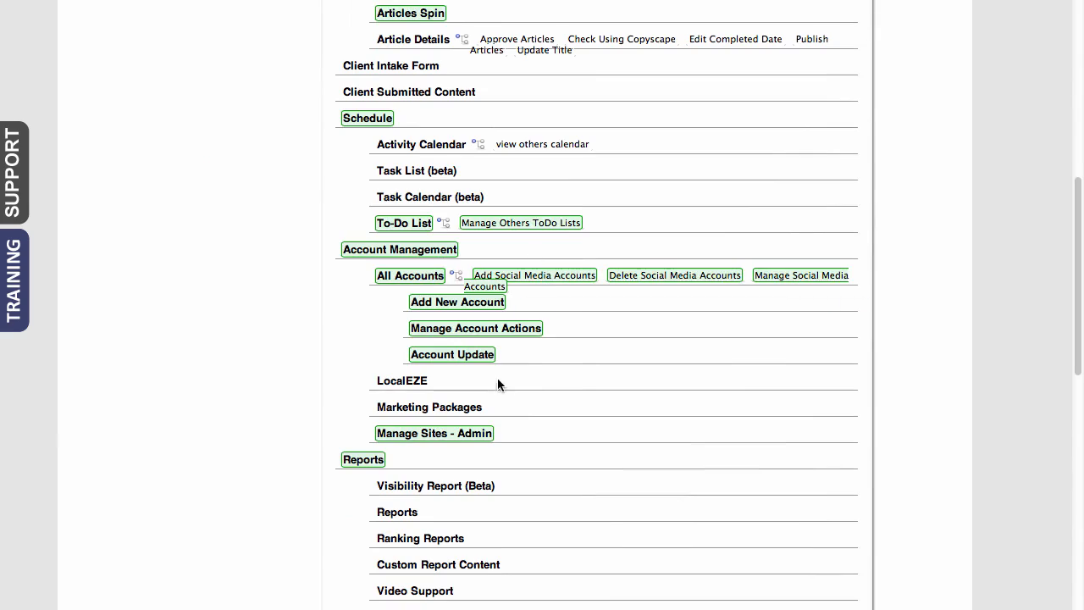
scroll(482, 489, "down", 3)
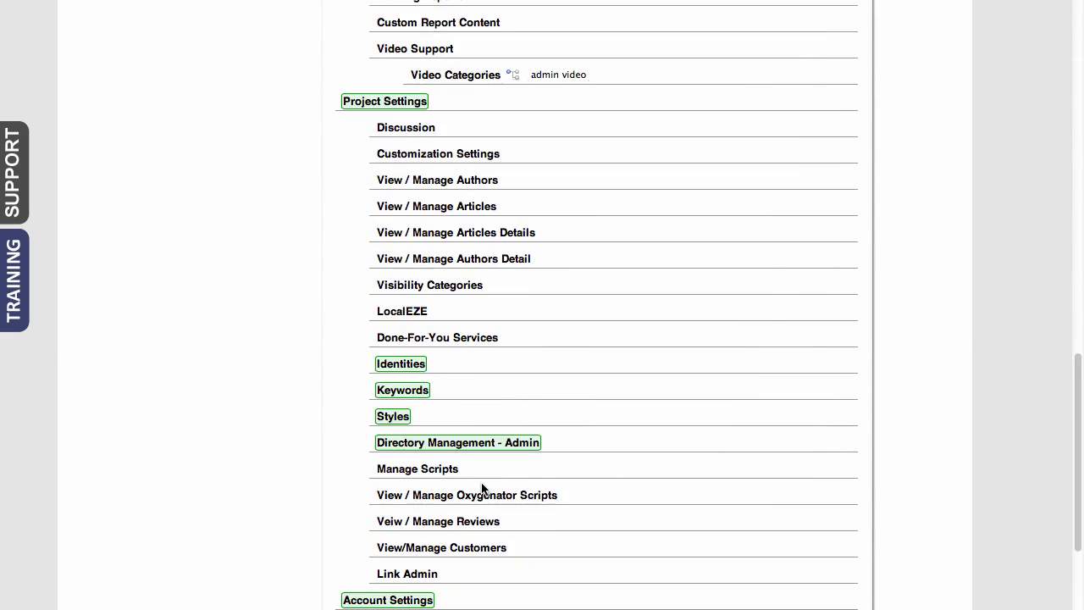
scroll(482, 489, "up", 15)
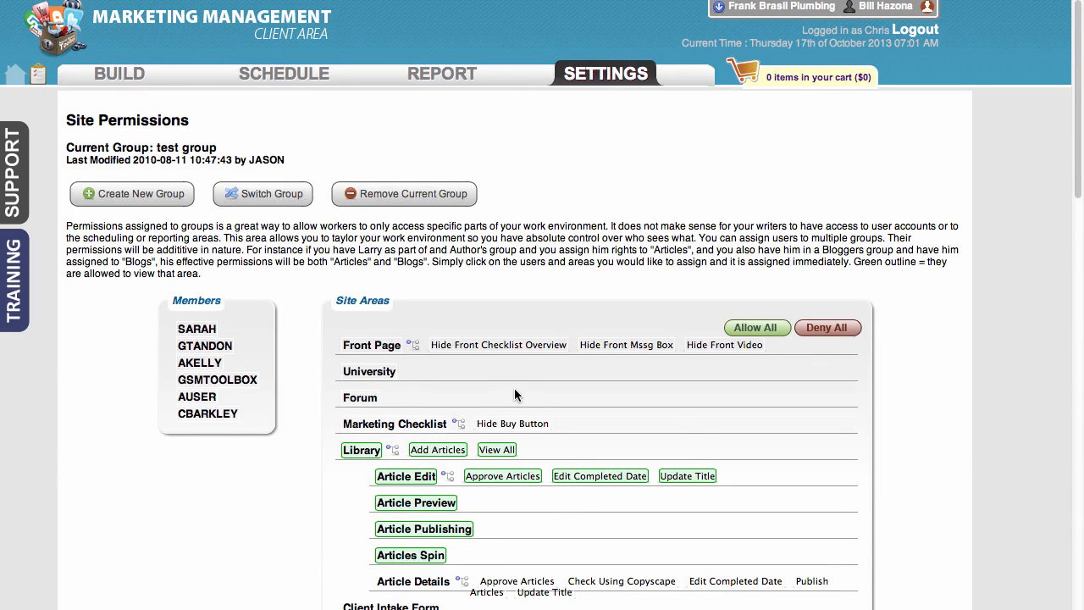
scroll(514, 388, "down", 3)
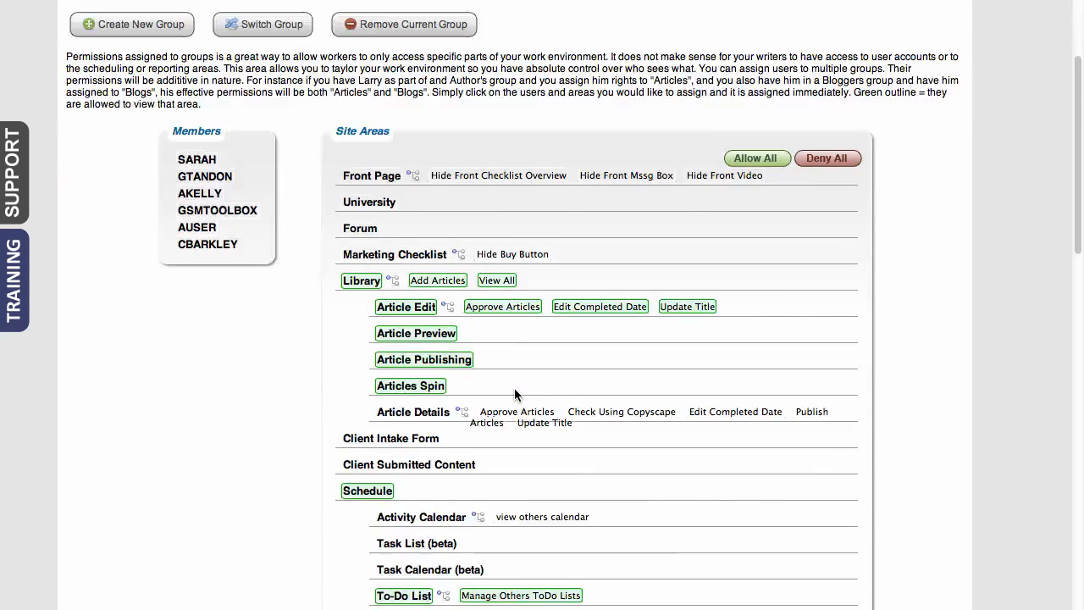
scroll(508, 381, "up", 2)
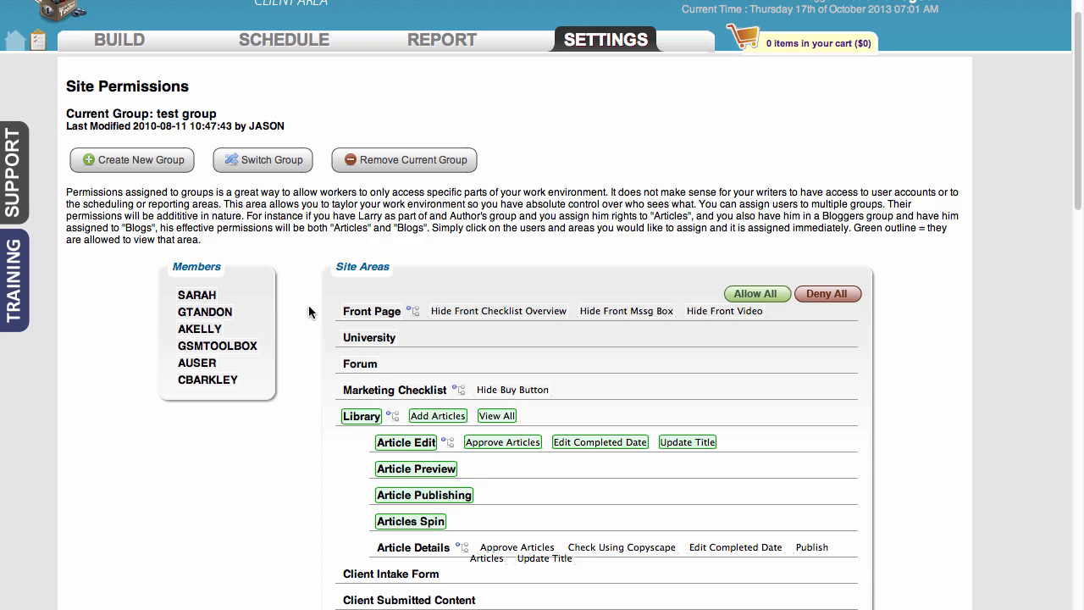
scroll(308, 312, "down", 5)
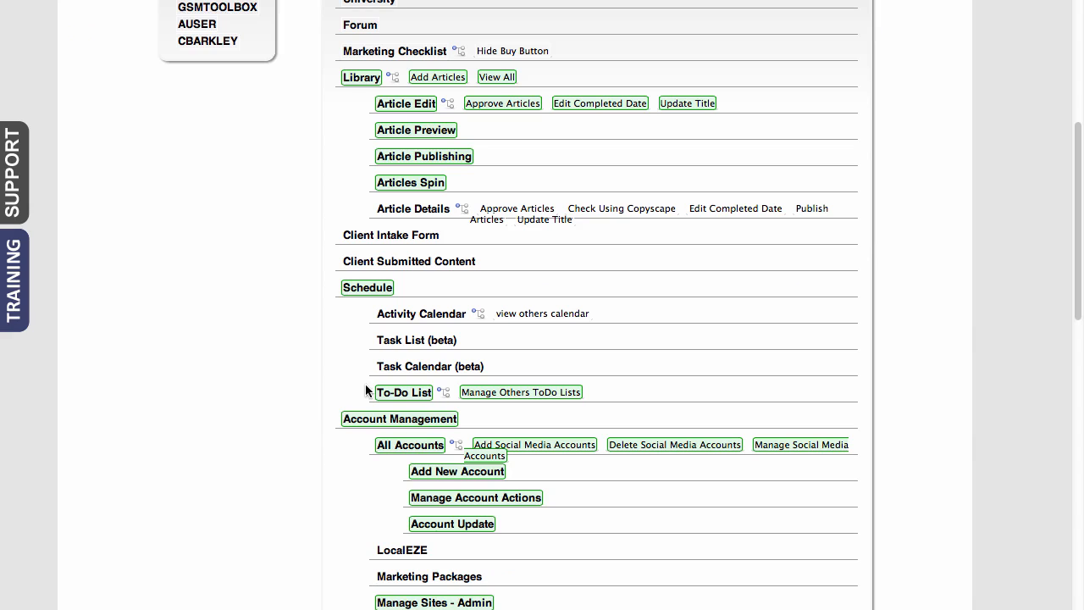
scroll(343, 398, "up", 5)
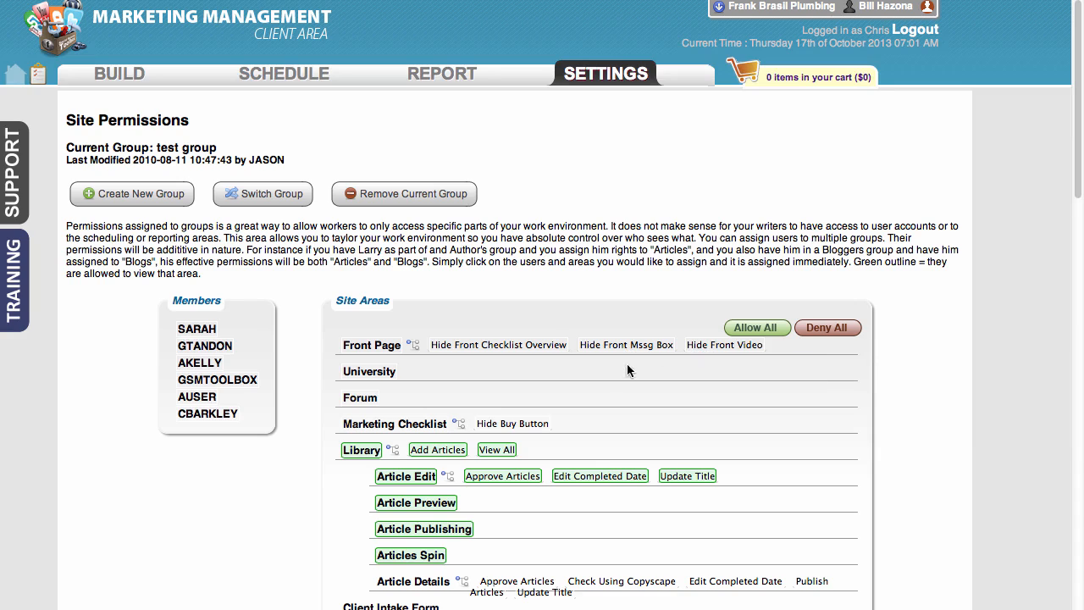
scroll(619, 380, "down", 3)
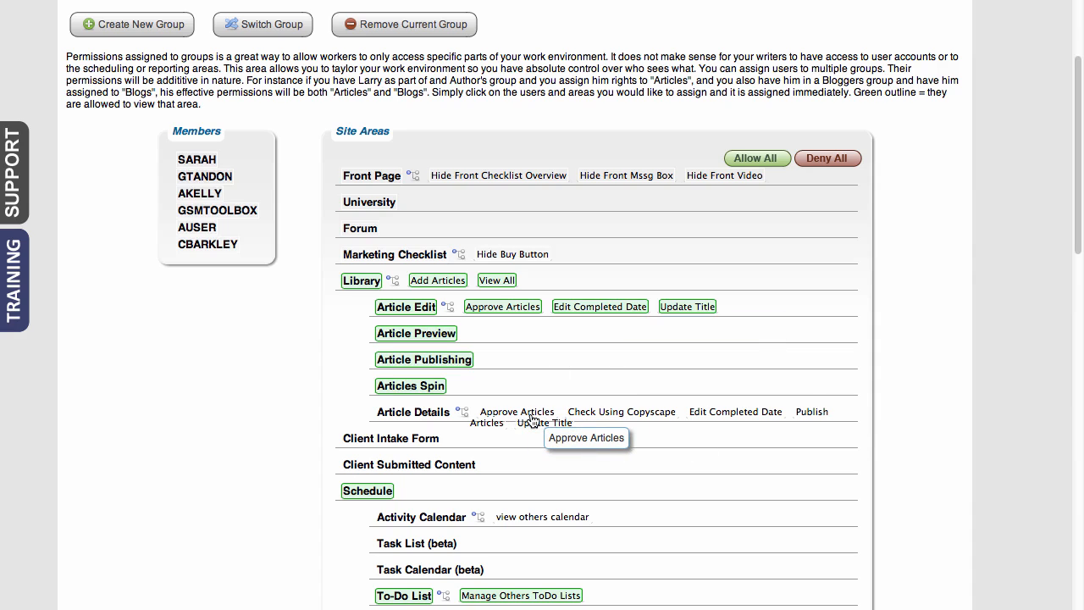
scroll(651, 457, "down", 3)
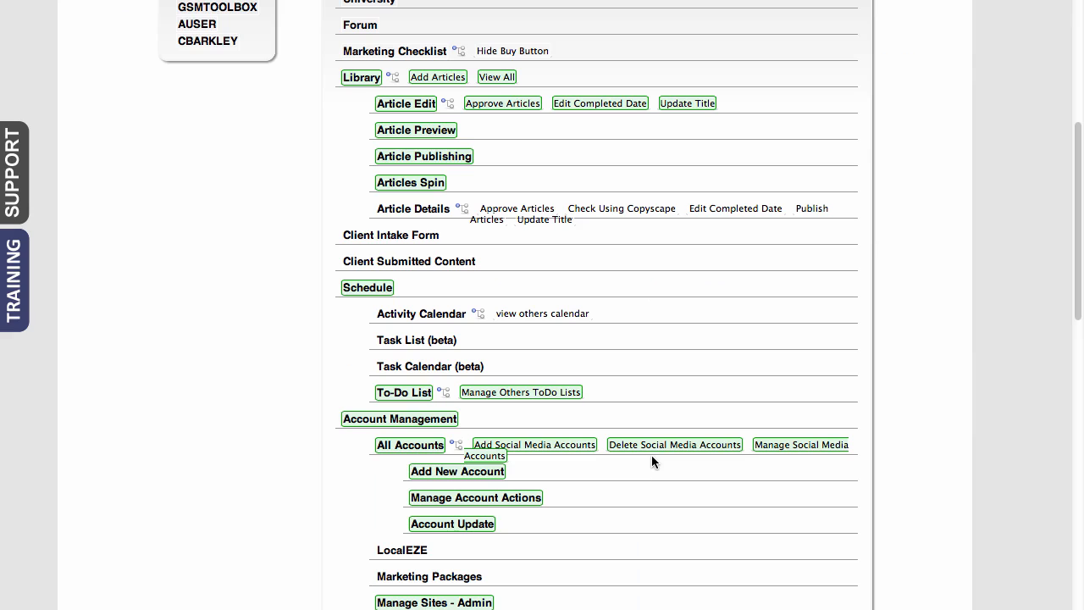
scroll(650, 460, "down", 4)
scroll(650, 459, "up", 8)
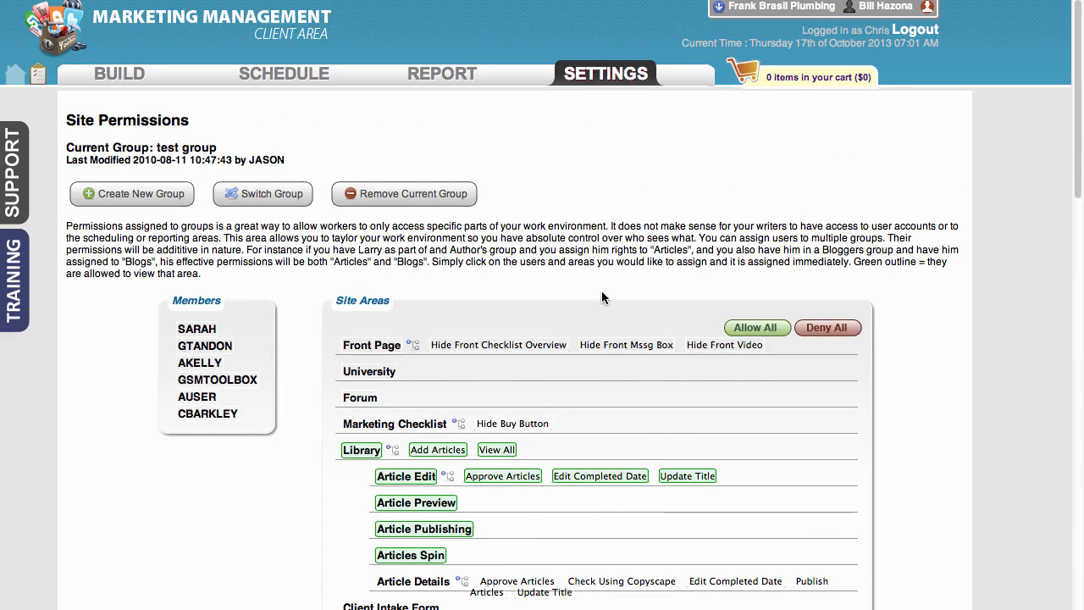
- Bring up the list of account and project settings pages
left_click(612, 90)
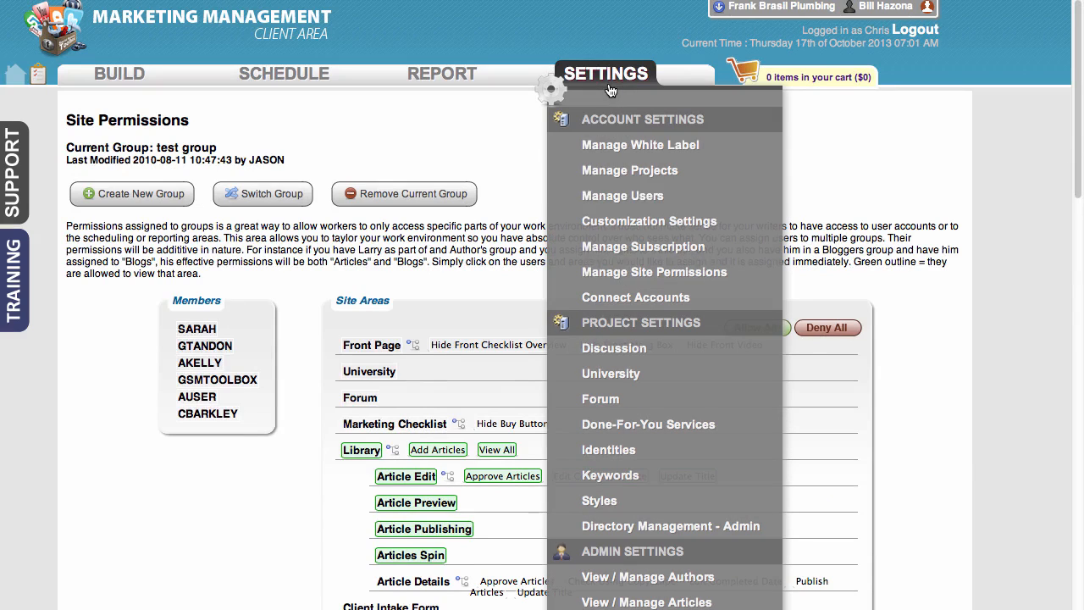